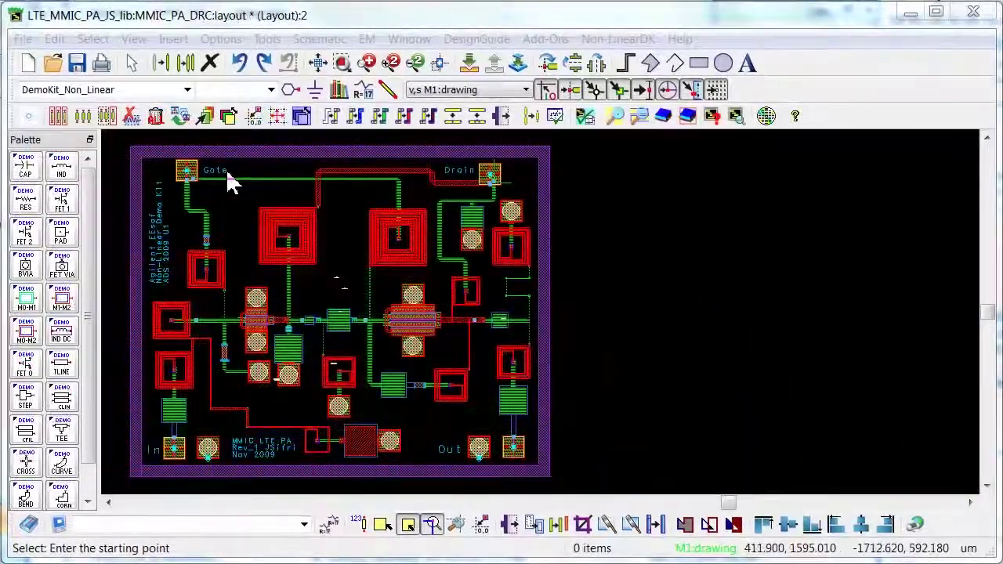
# - Select the Gate bond pad and move it down 20 µm with the command 'dy -20'
pyautogui.click(189, 175)
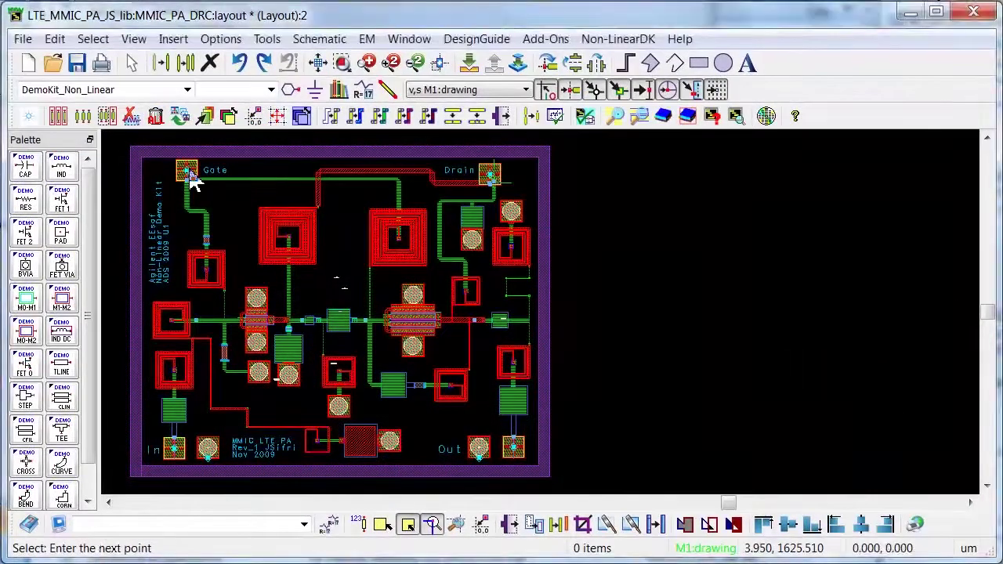
pyautogui.scroll(1, 502, 302)
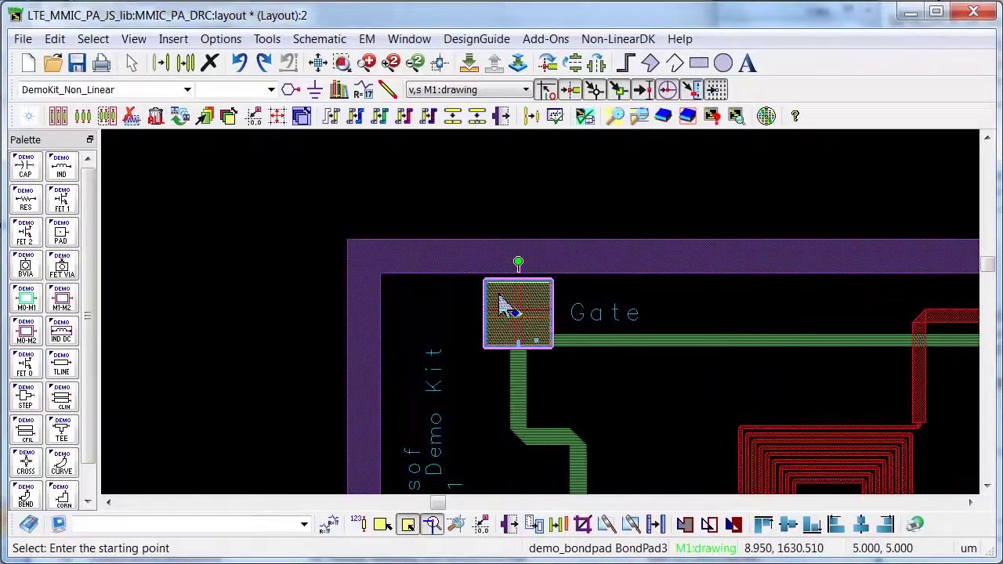
pyautogui.scroll(1, 502, 302)
pyautogui.scroll(1, 501, 302)
pyautogui.scroll(1, 502, 302)
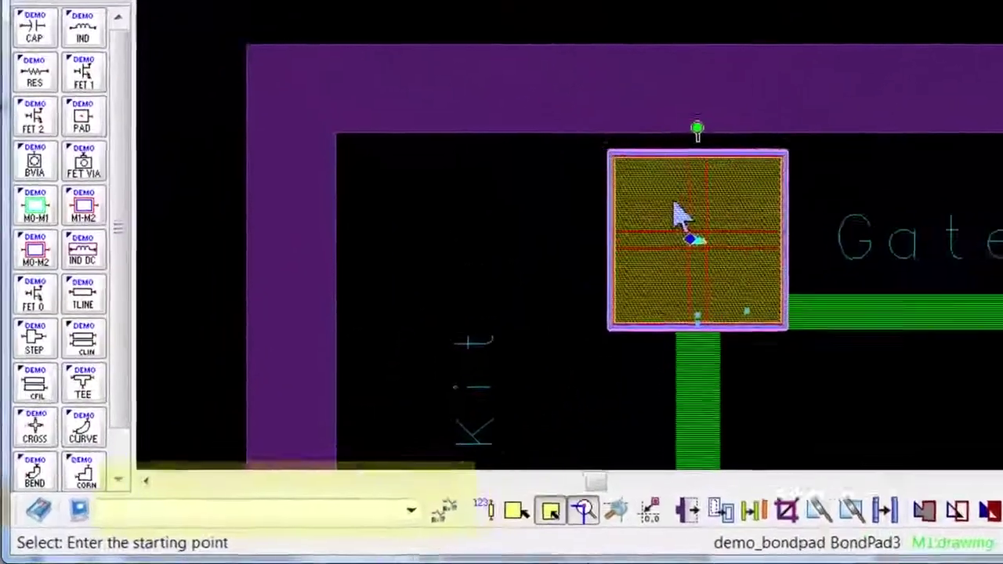
pyautogui.scroll(1, 514, 298)
pyautogui.write('dy -')
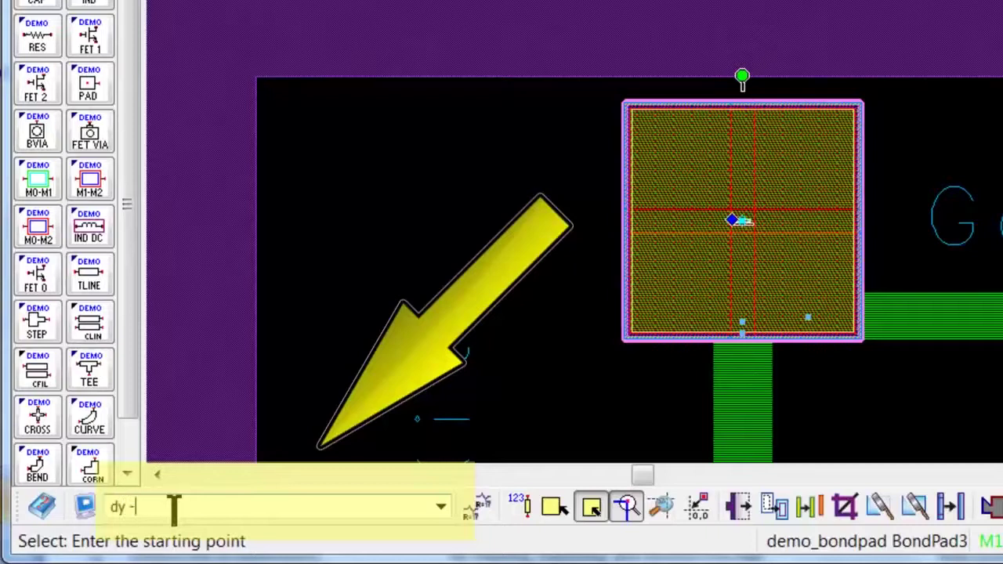
pyautogui.write('20')
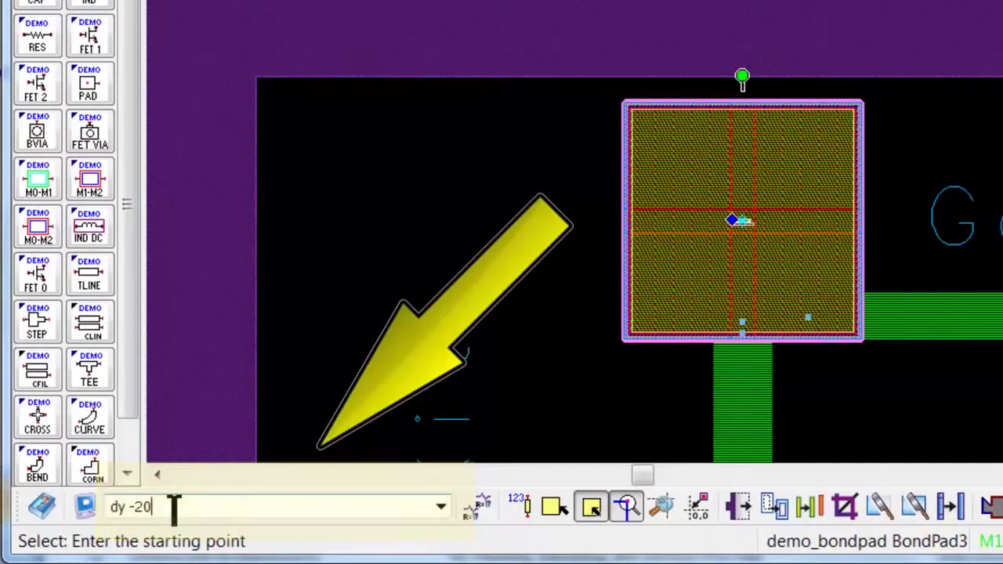
pyautogui.press('Return')
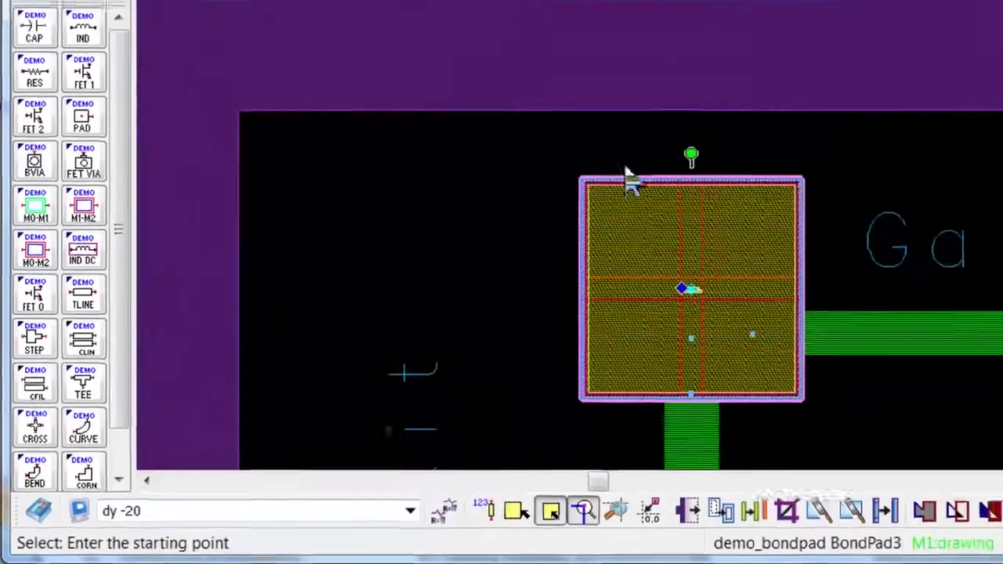
pyautogui.press('F5')
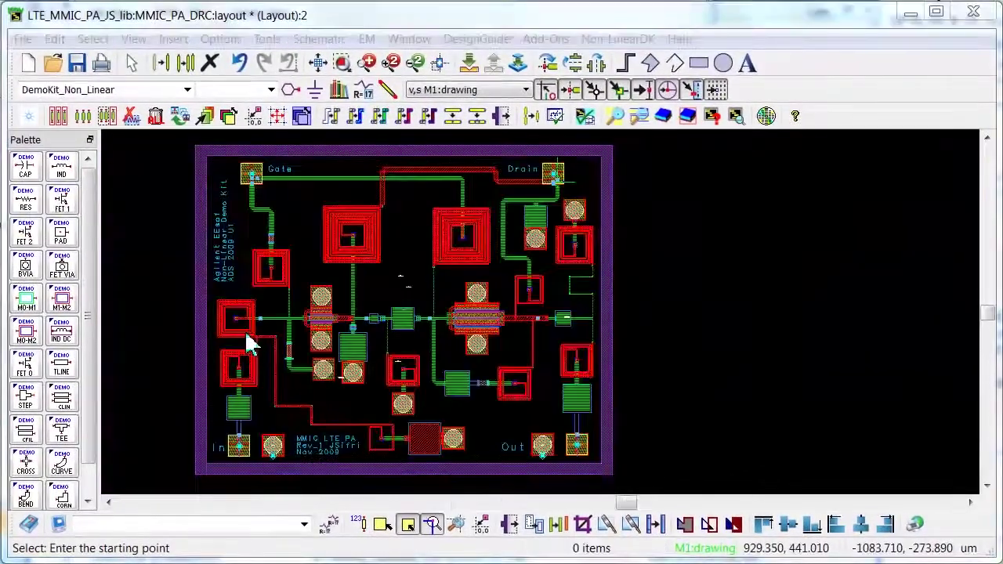
pyautogui.click(249, 345)
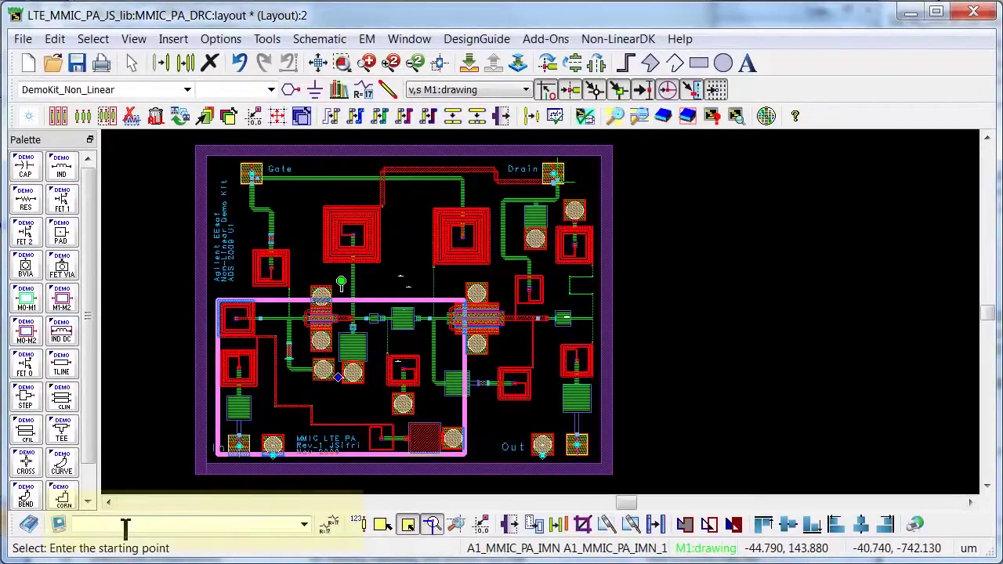
pyautogui.write('pl')
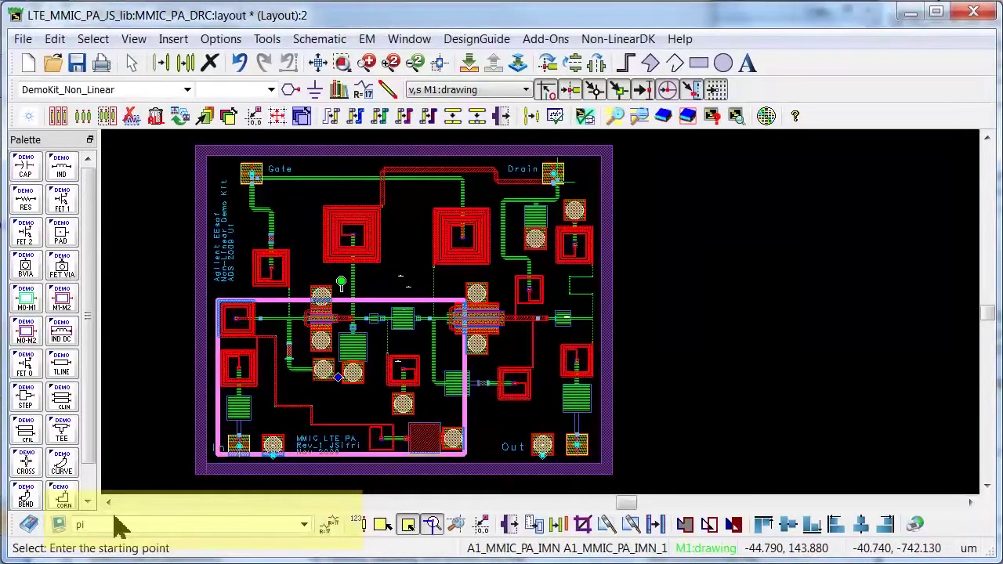
pyautogui.press('Return')
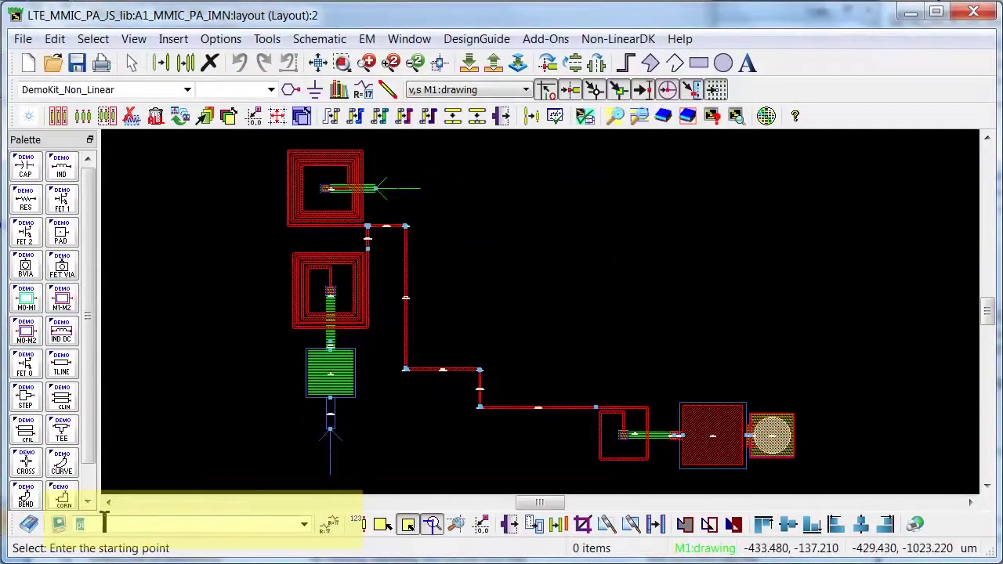
pyautogui.write('po')
pyautogui.press('Return')
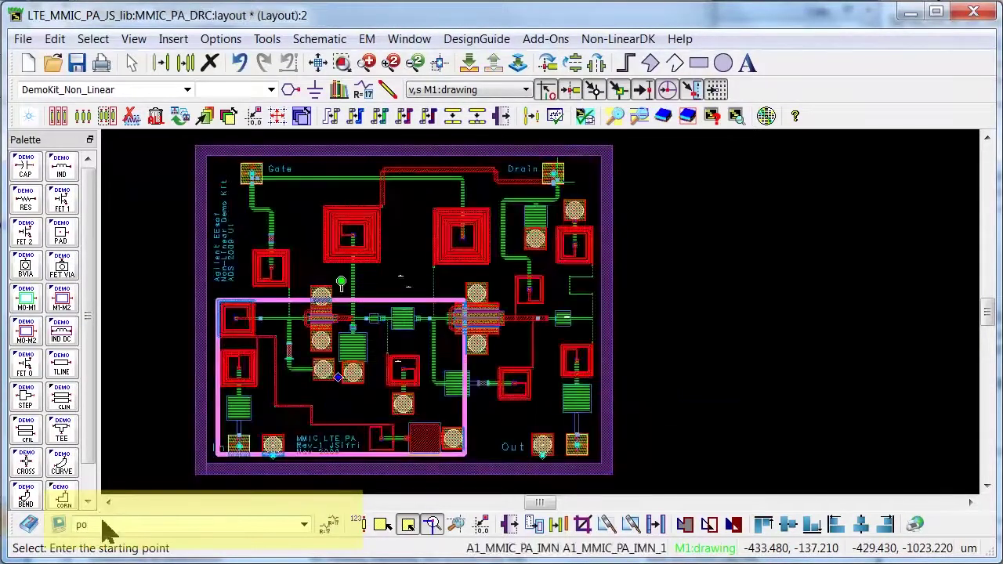
pyautogui.press('Return')
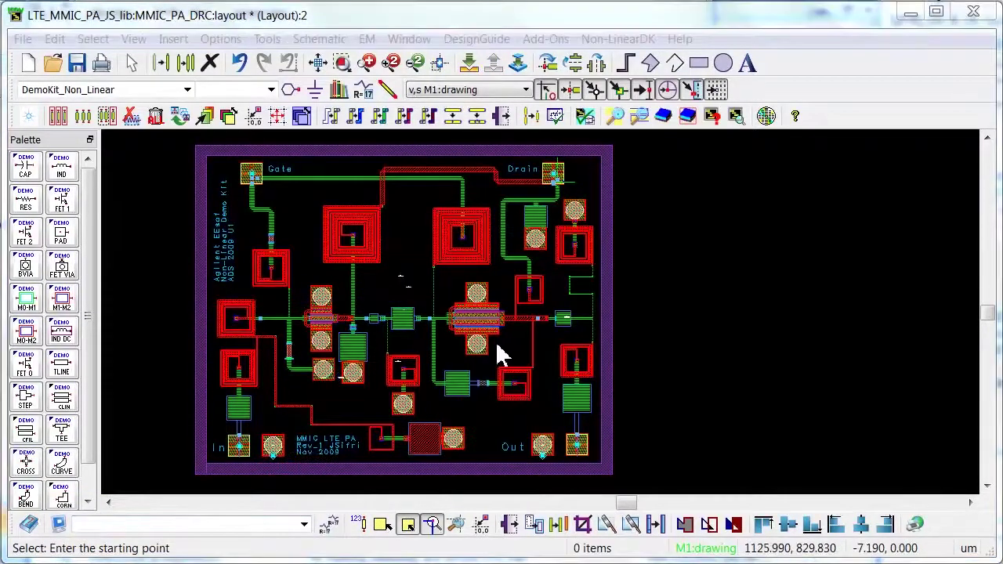
pyautogui.click(110, 523)
pyautogui.write('zi')
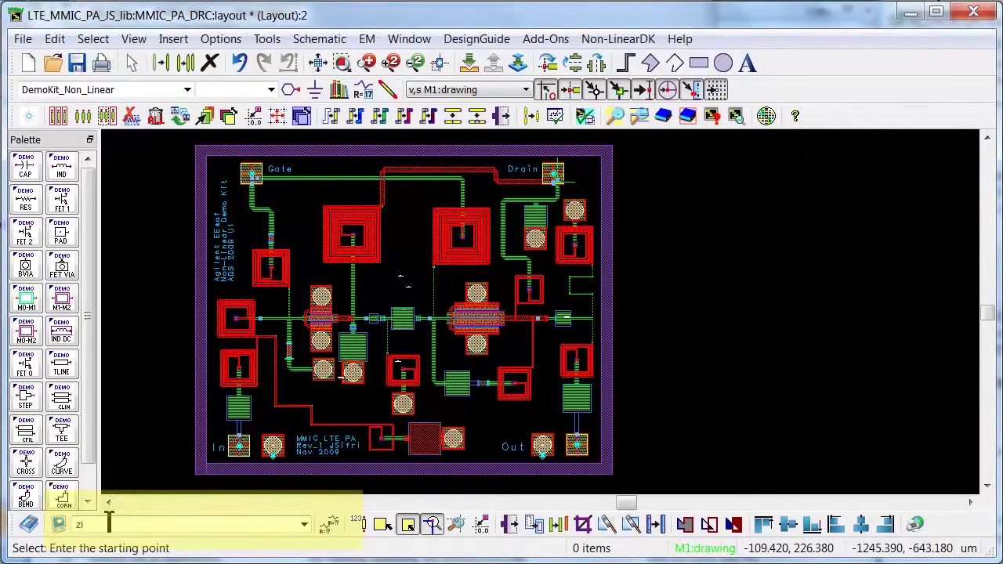
pyautogui.write(' 5')
pyautogui.press('Return')
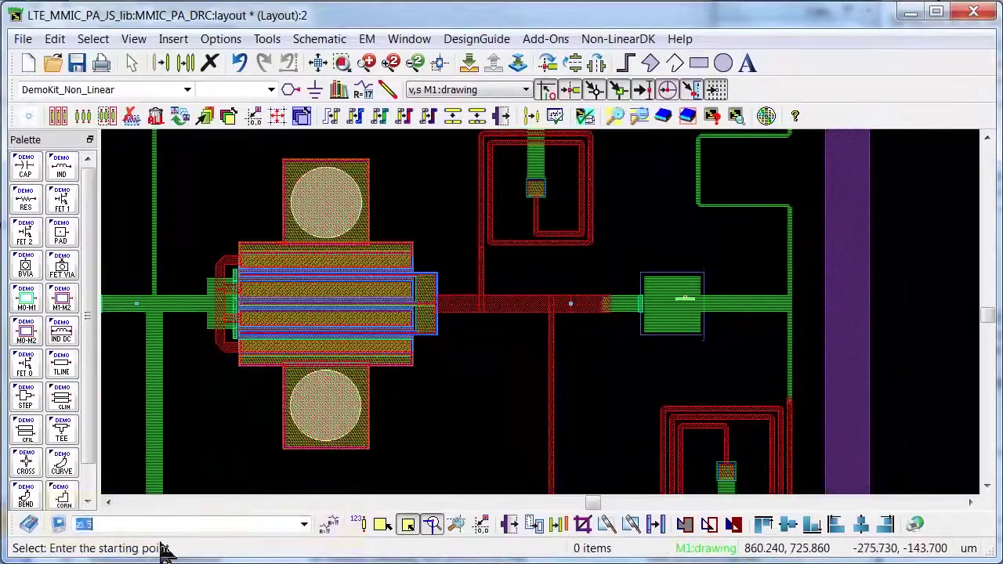
pyautogui.write('zo 5')
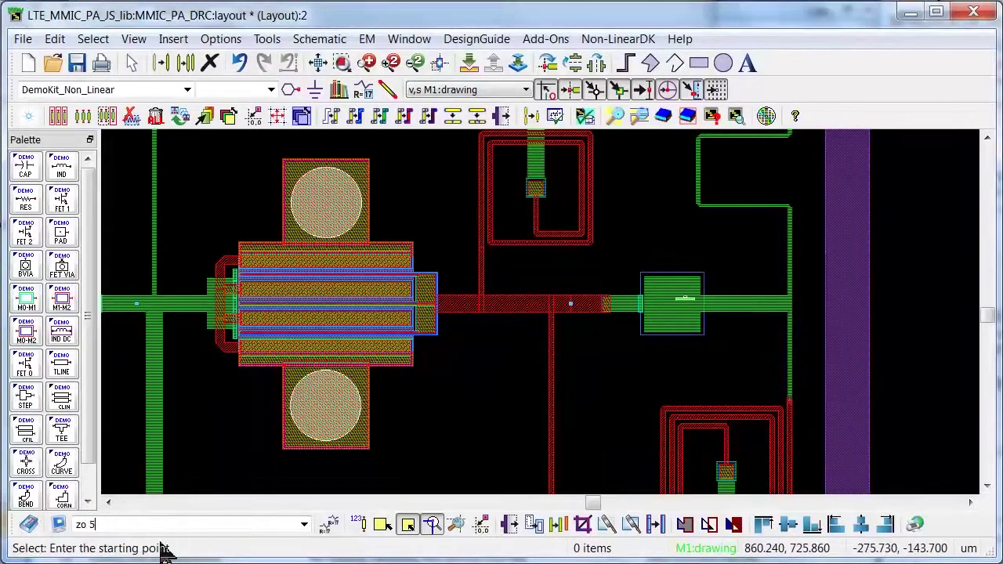
pyautogui.press('Return')
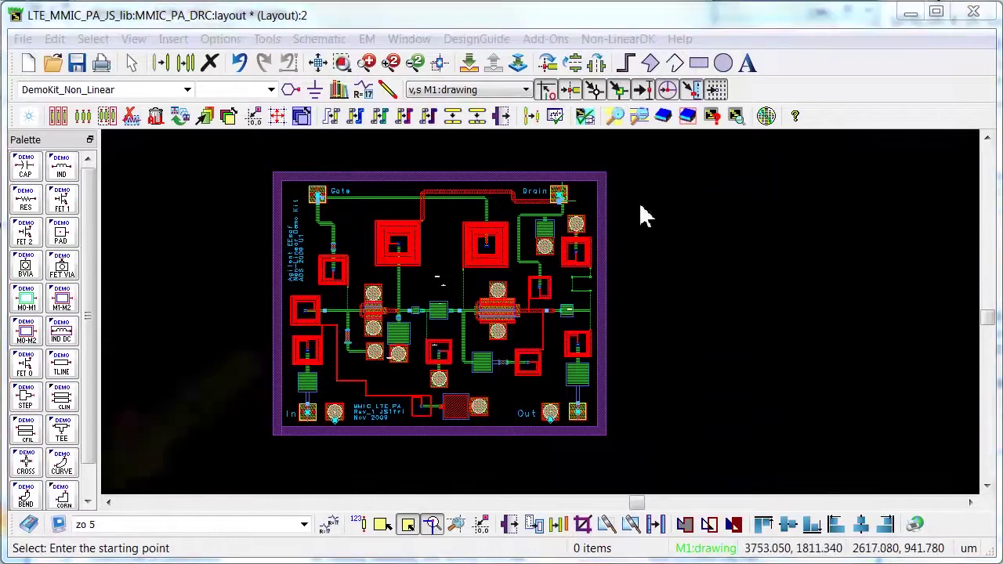
# - Open the Command Line Editor reference, reposition its window, and view the Other Functions page
pyautogui.click(28, 527)
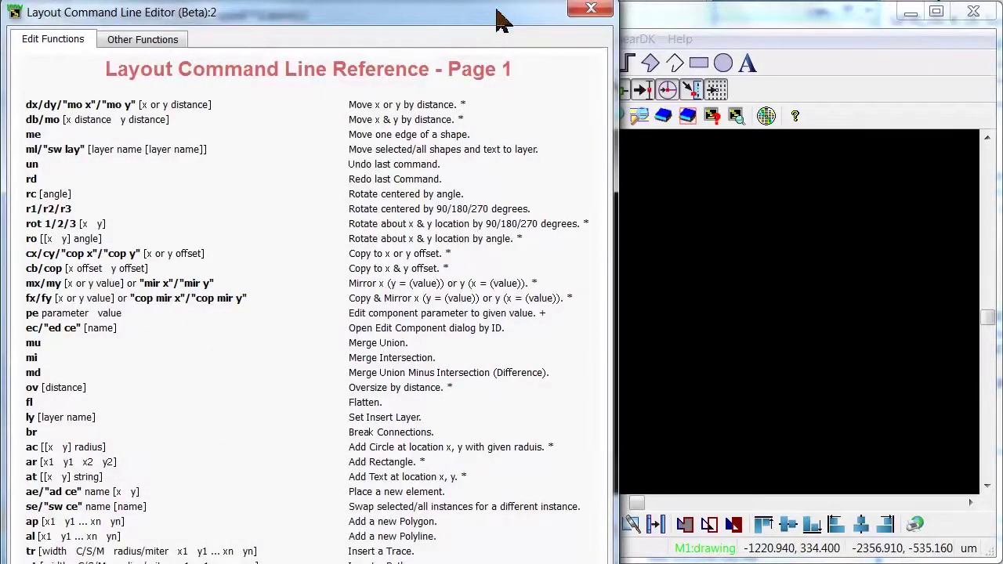
pyautogui.moveTo(501, 22); pyautogui.dragTo(497, 2)
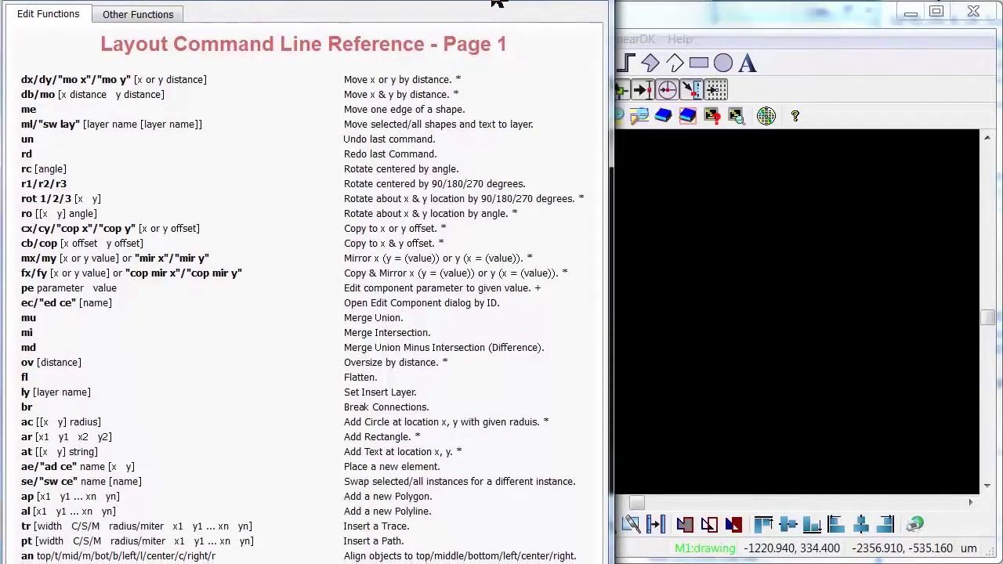
pyautogui.moveTo(494, 1); pyautogui.dragTo(502, 2)
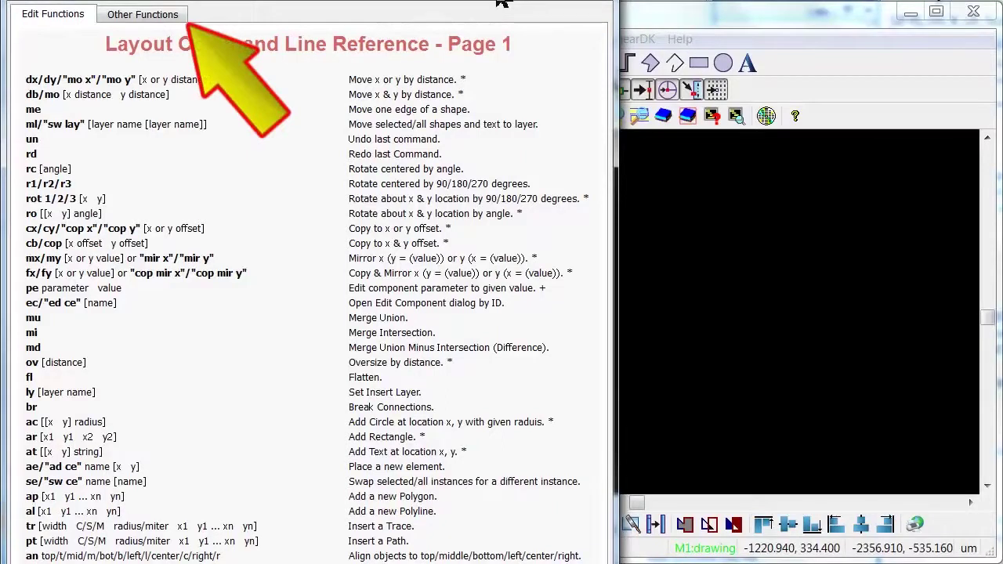
pyautogui.click(156, 26)
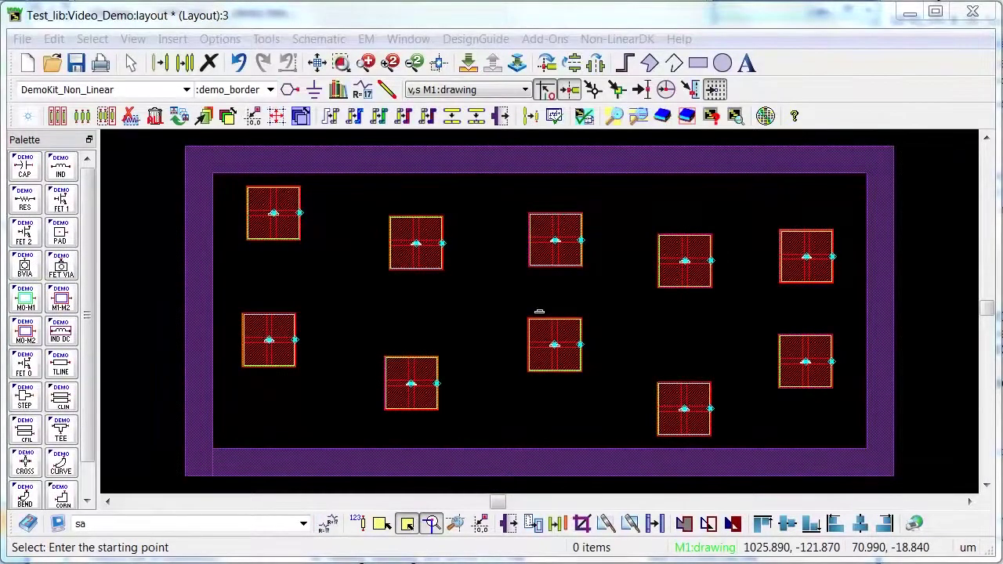
# - Box-select the top row of five pads and align their top edges
pyautogui.click(162, 166)
pyautogui.click(875, 316)
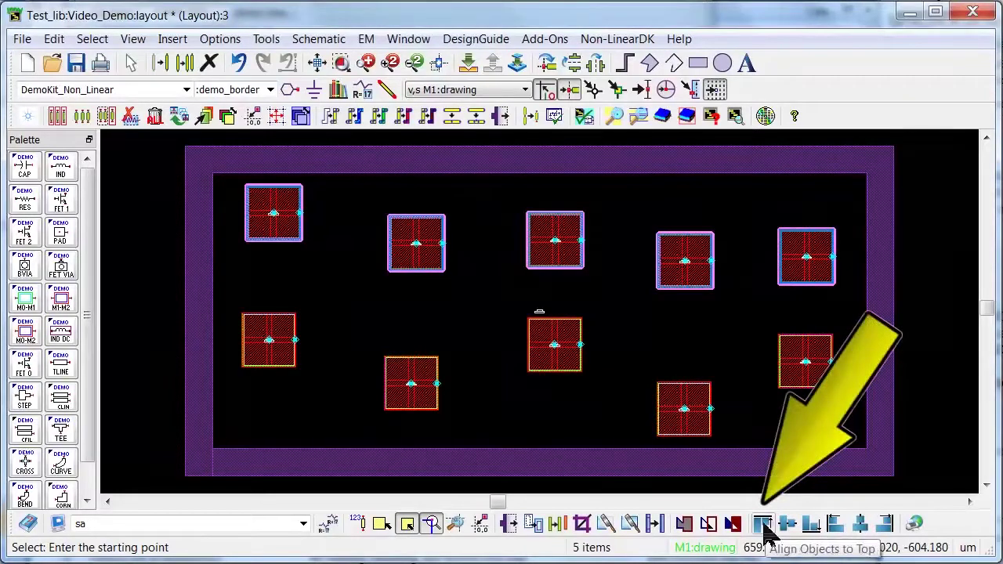
pyautogui.click(766, 533)
# - Box-select the five lower pads, align their bottom edges, then deselect
pyautogui.click(157, 295)
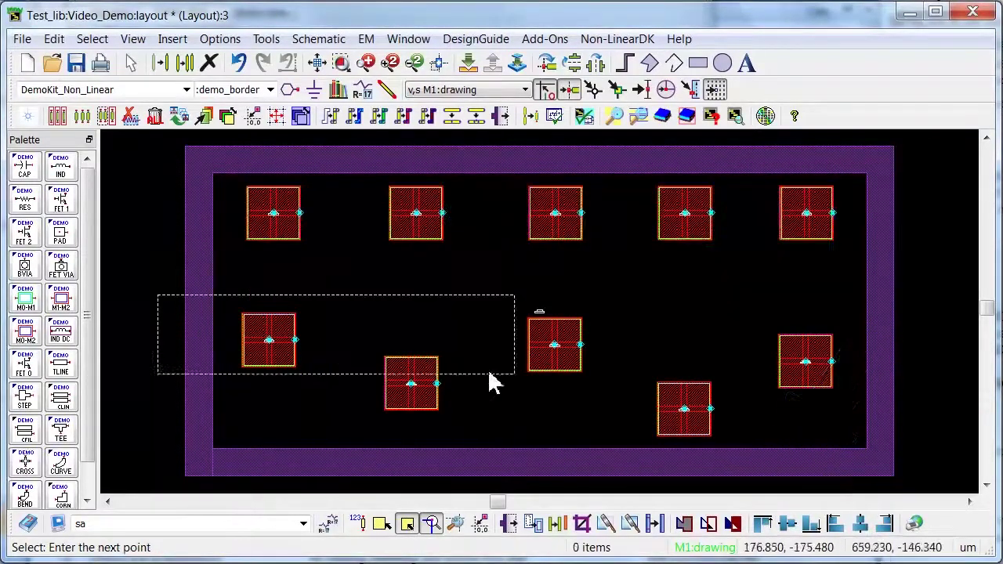
pyautogui.click(895, 448)
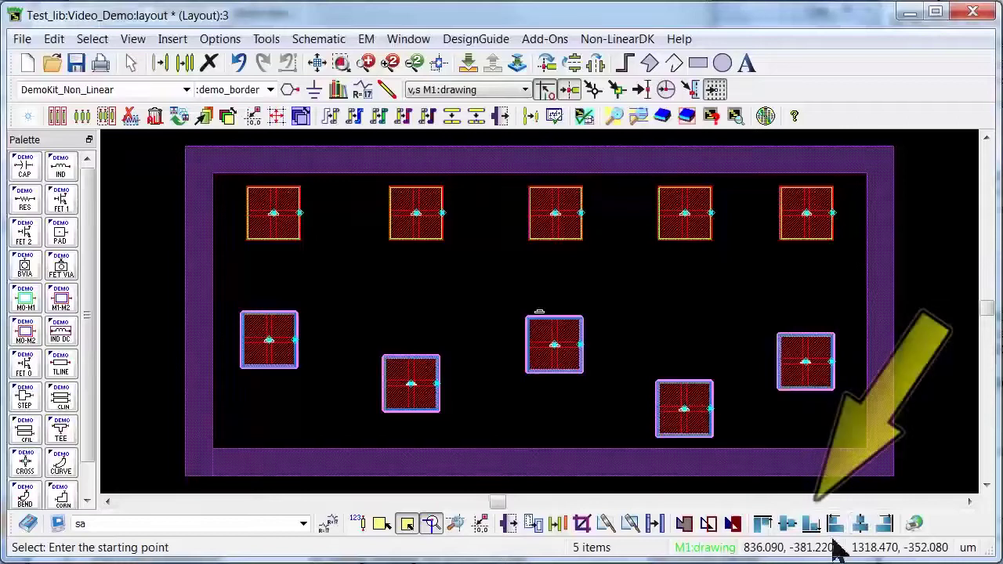
pyautogui.click(812, 529)
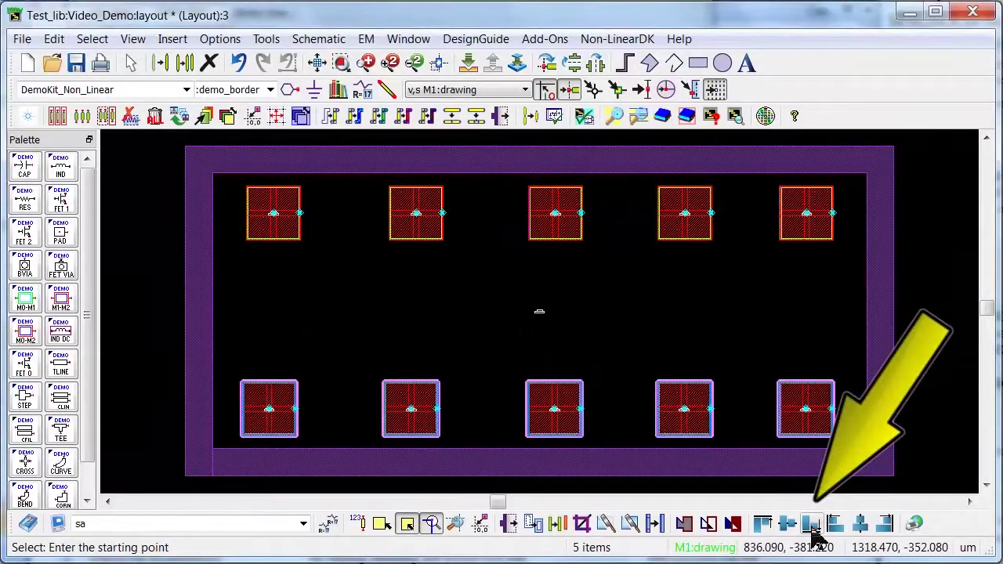
pyautogui.click(130, 344)
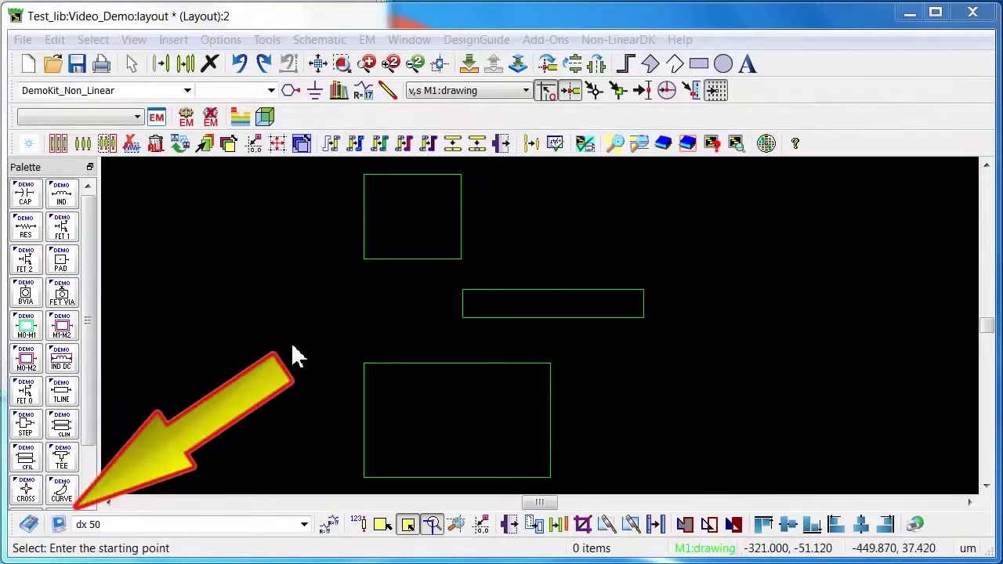
# - Select the thin middle rectangle and shift it right three times by 50 units
pyautogui.click(58, 524)
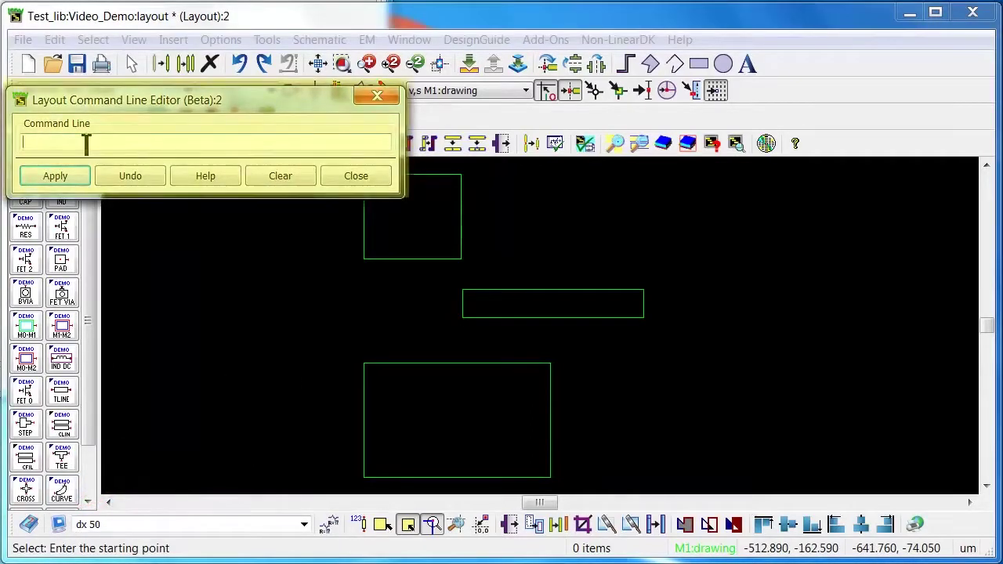
pyautogui.click(589, 316)
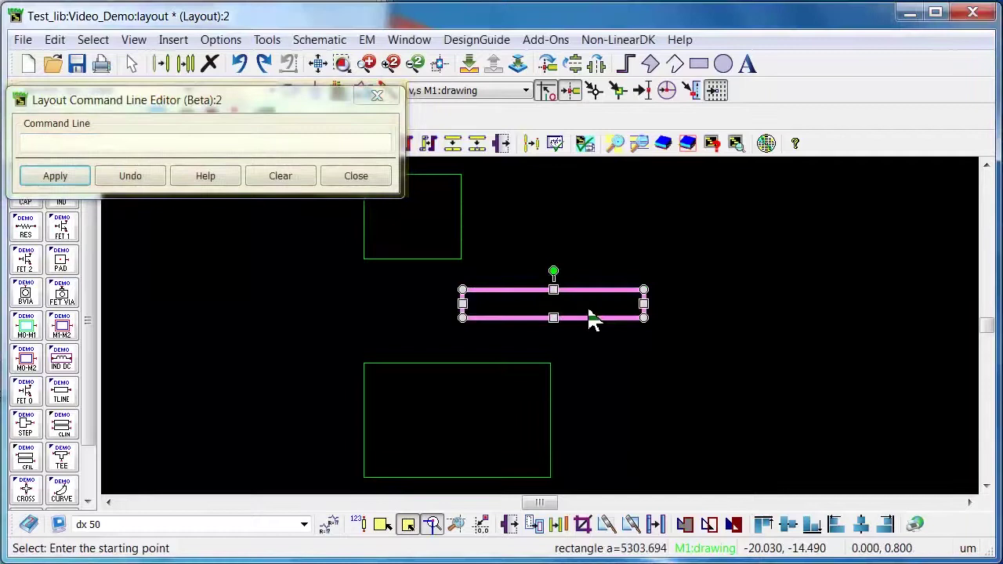
pyautogui.click(89, 144)
pyautogui.write('dx')
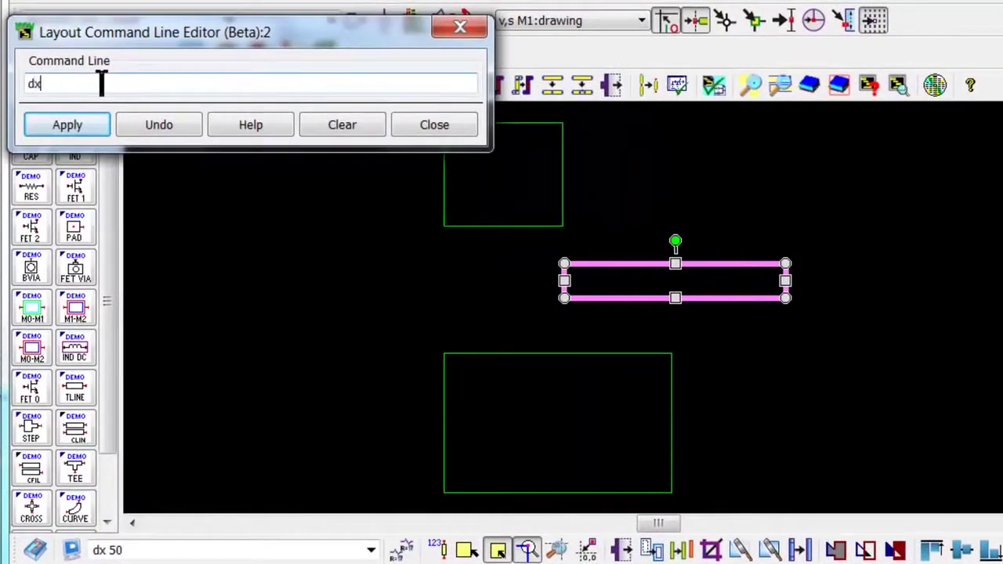
pyautogui.write(' 50')
pyautogui.press('Return')
pyautogui.press('Return')
pyautogui.press('Return')
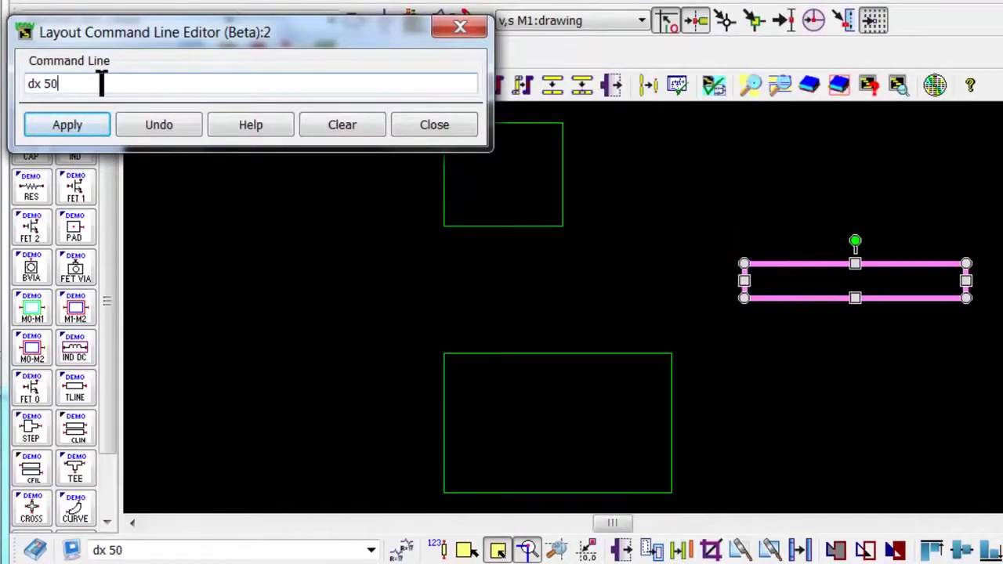
pyautogui.press('Return')
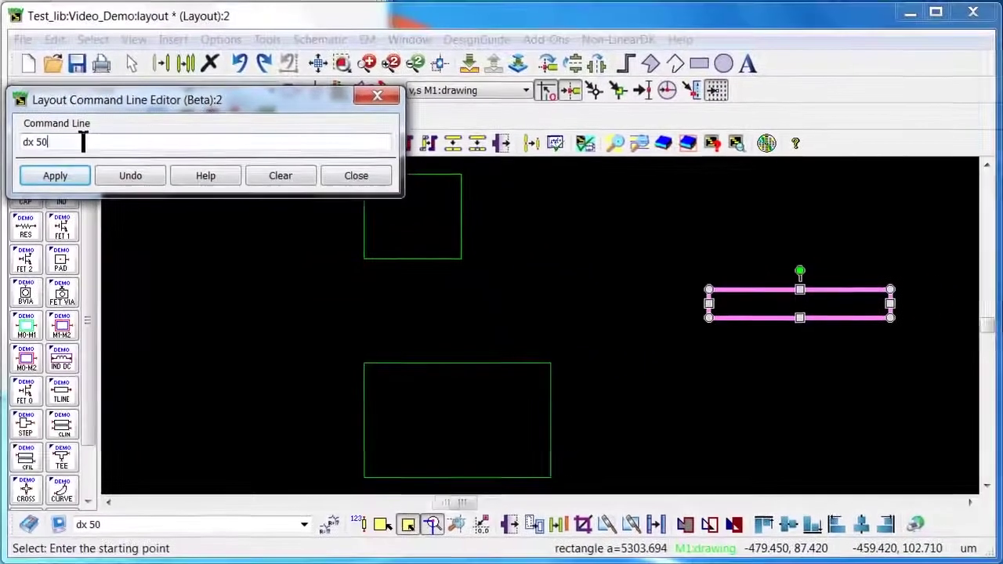
pyautogui.press('Return')
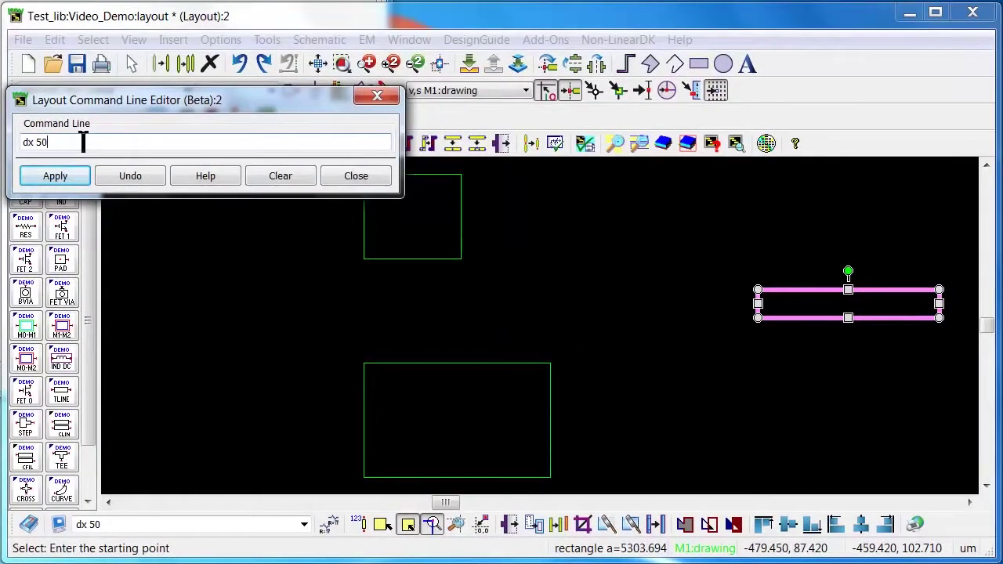
# - Replace the command with a 15° rotation and apply it six times to the rectangle
pyautogui.click(53, 176)
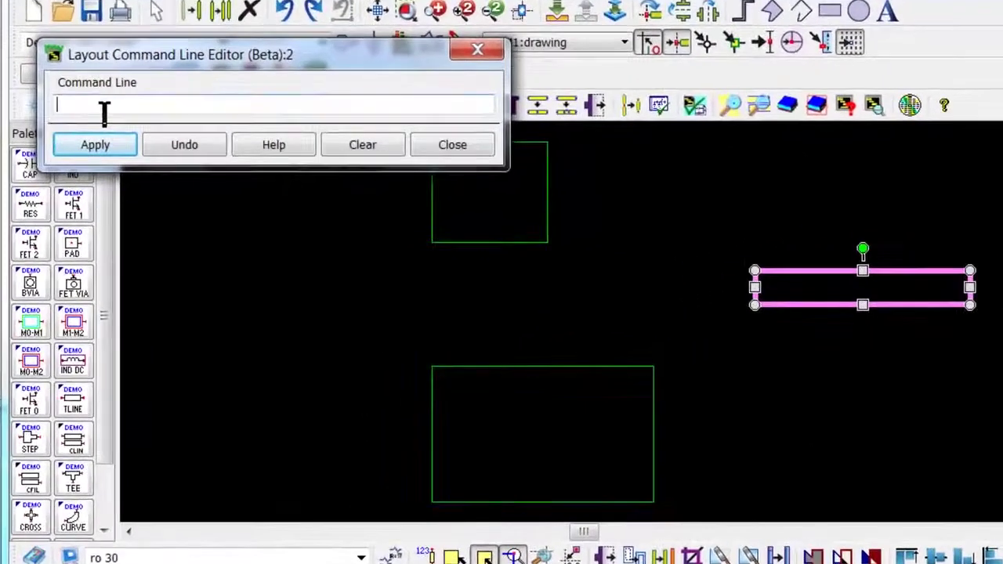
pyautogui.write('ro')
pyautogui.write(' 15')
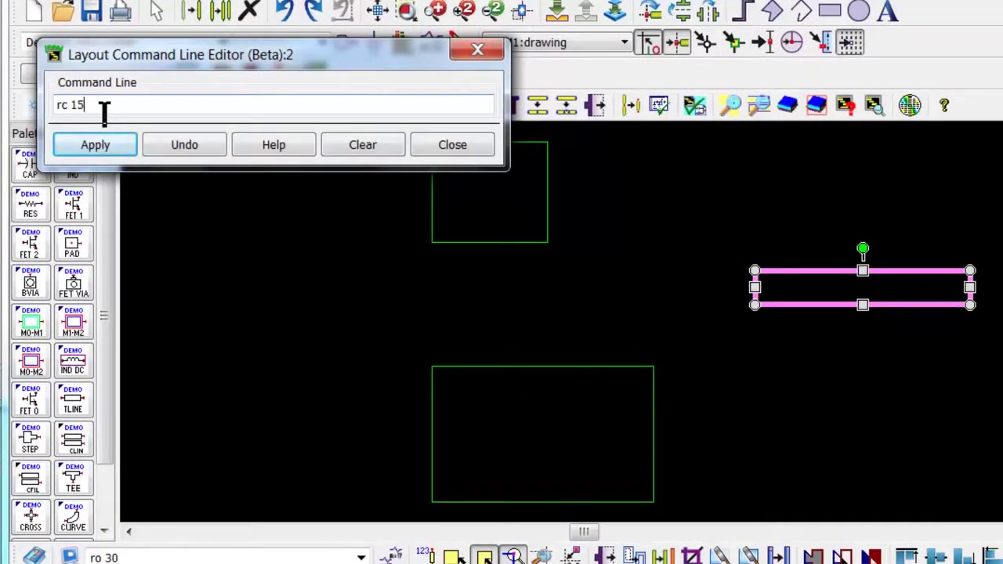
pyautogui.press('Return')
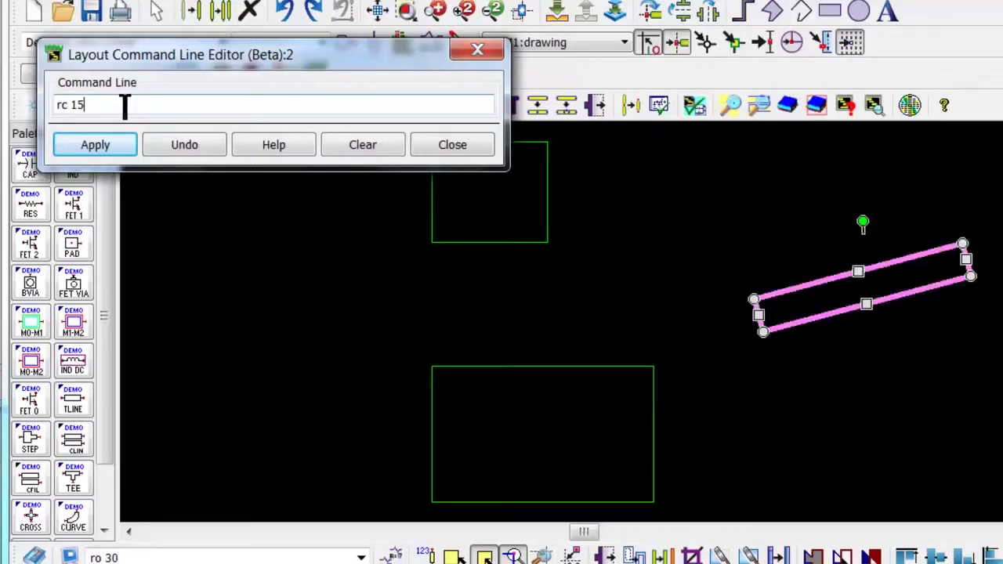
pyautogui.press('Return')
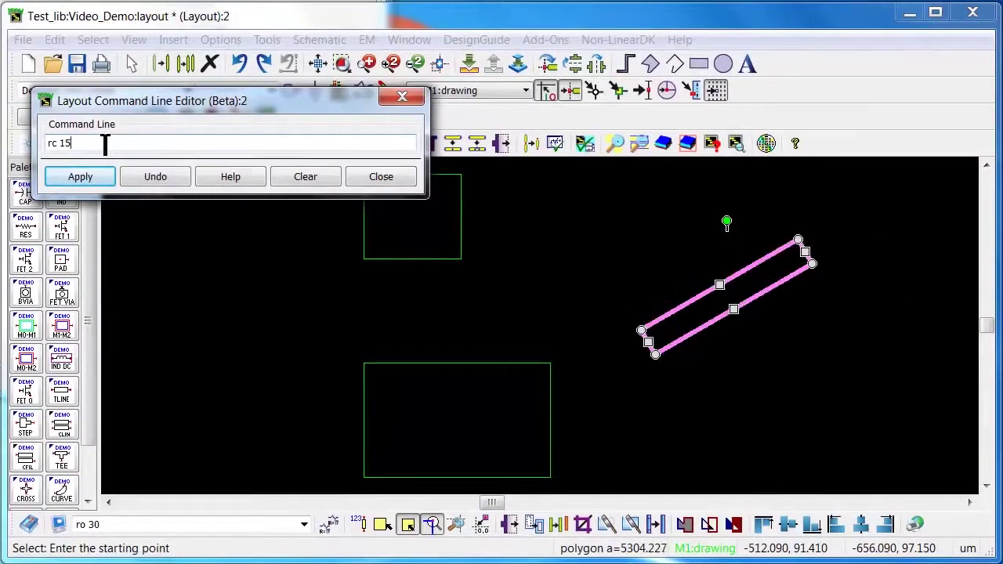
pyautogui.press('Return')
pyautogui.press('Return')
pyautogui.press('Return')
pyautogui.press('Return')
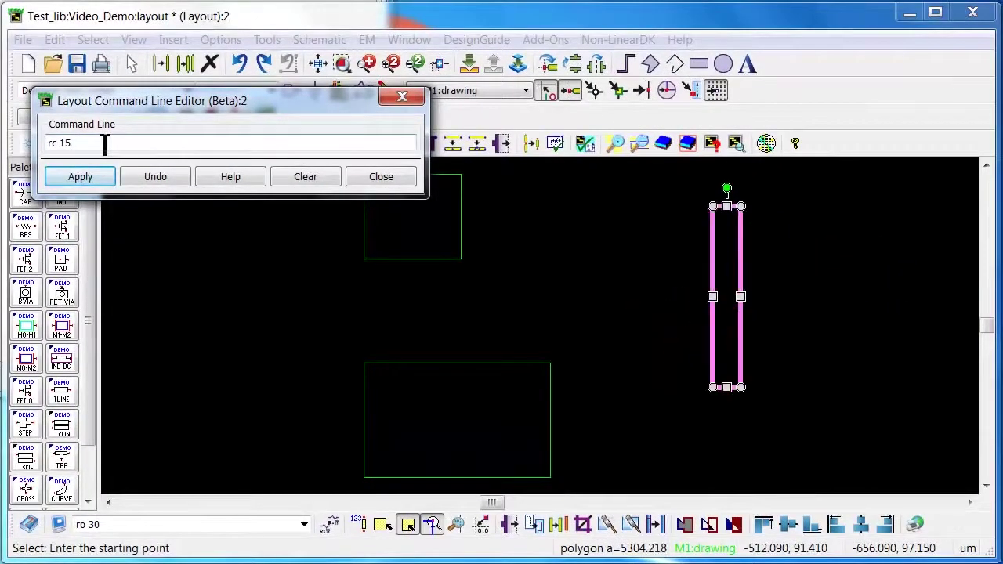
pyautogui.press('Return')
pyautogui.press('Return')
pyautogui.press('Return')
pyautogui.press('Return')
pyautogui.press('Return')
pyautogui.press('Return')
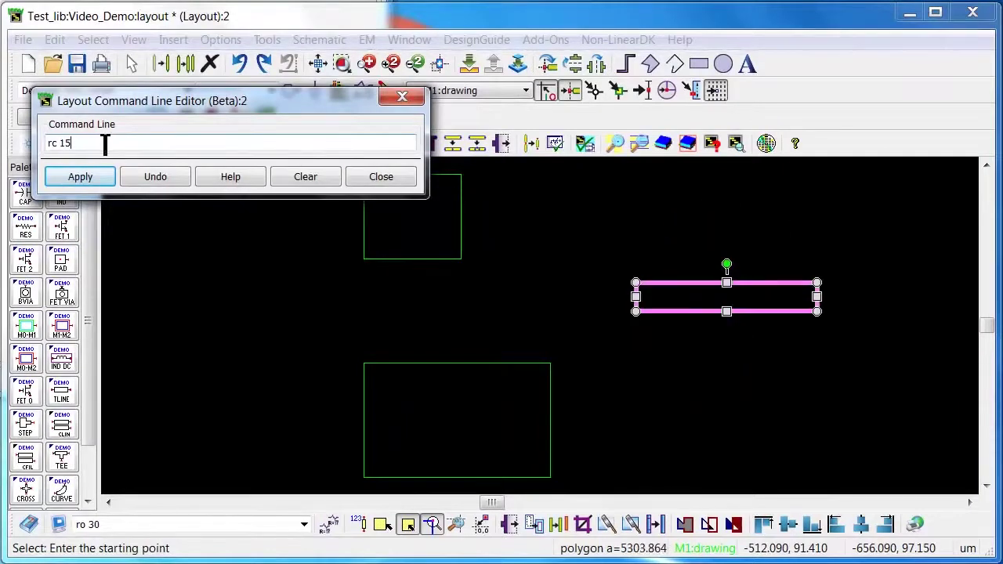
pyautogui.press('Return')
pyautogui.press('Return')
pyautogui.press('Return')
pyautogui.press('Return')
pyautogui.press('Return')
pyautogui.press('Return')
pyautogui.press('Return')
pyautogui.press('Return')
pyautogui.press('Return')
pyautogui.press('Return')
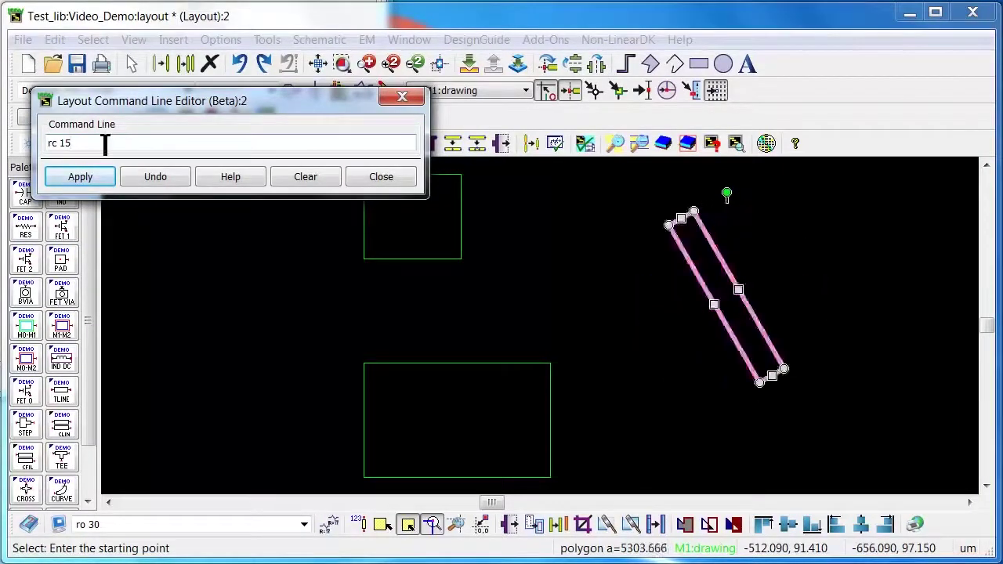
pyautogui.press('Return')
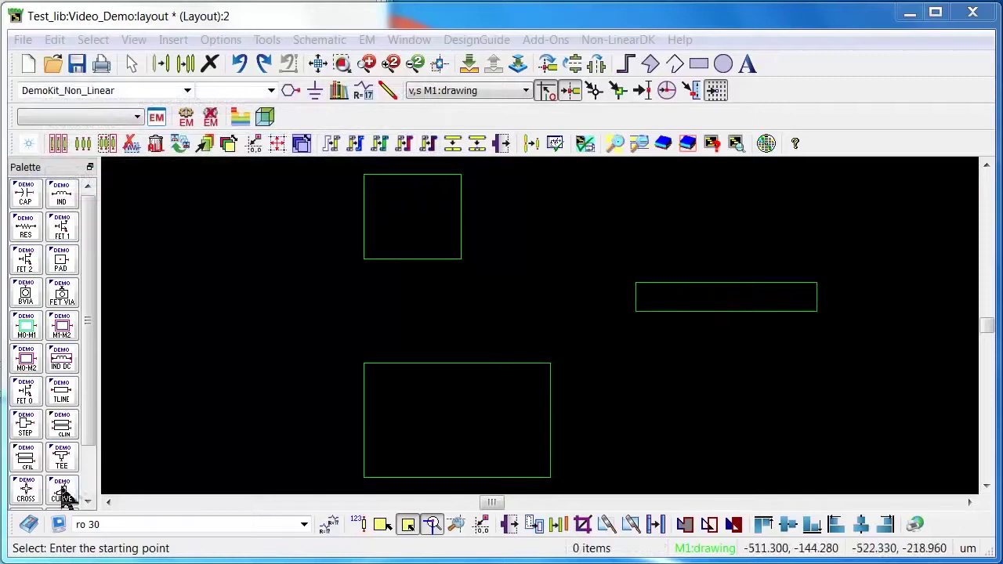
# - Switch to the ADS main window and locate the add-on manager command under Tools
pyautogui.moveTo(9, 521)
pyautogui.mouseDown()
pyautogui.moveTo(24, 516)
pyautogui.moveTo(23, 148)
pyautogui.mouseUp()
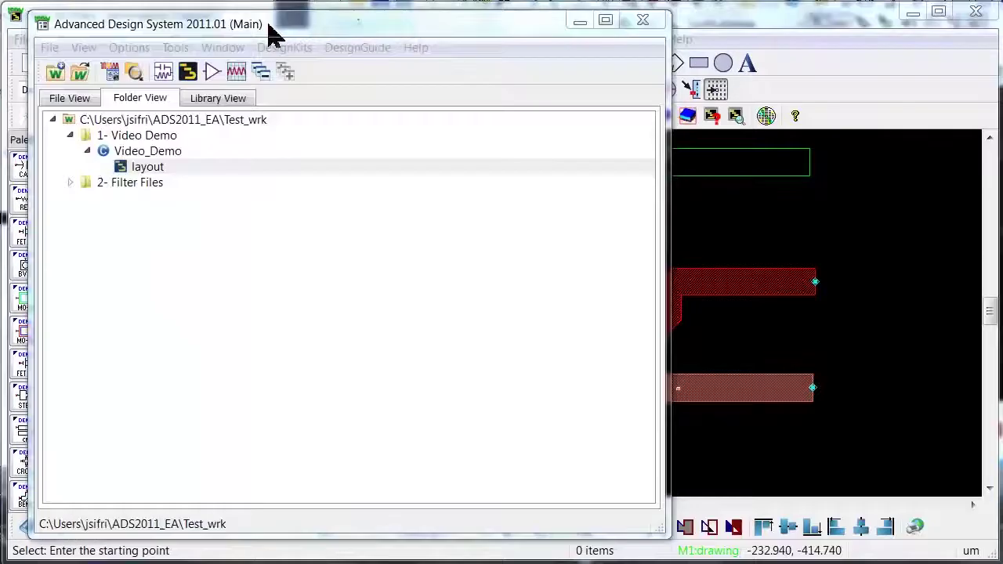
pyautogui.click(274, 31)
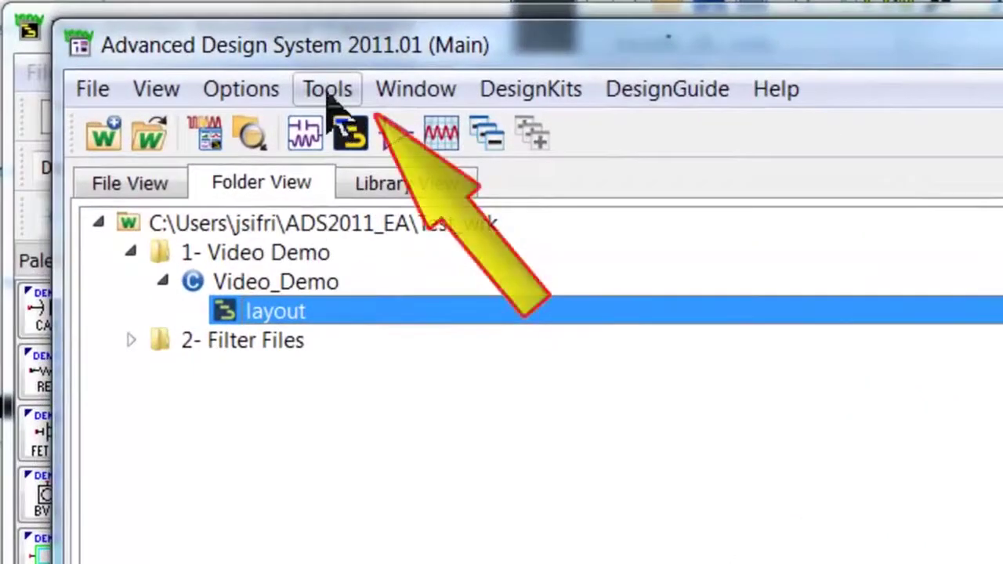
pyautogui.click(330, 92)
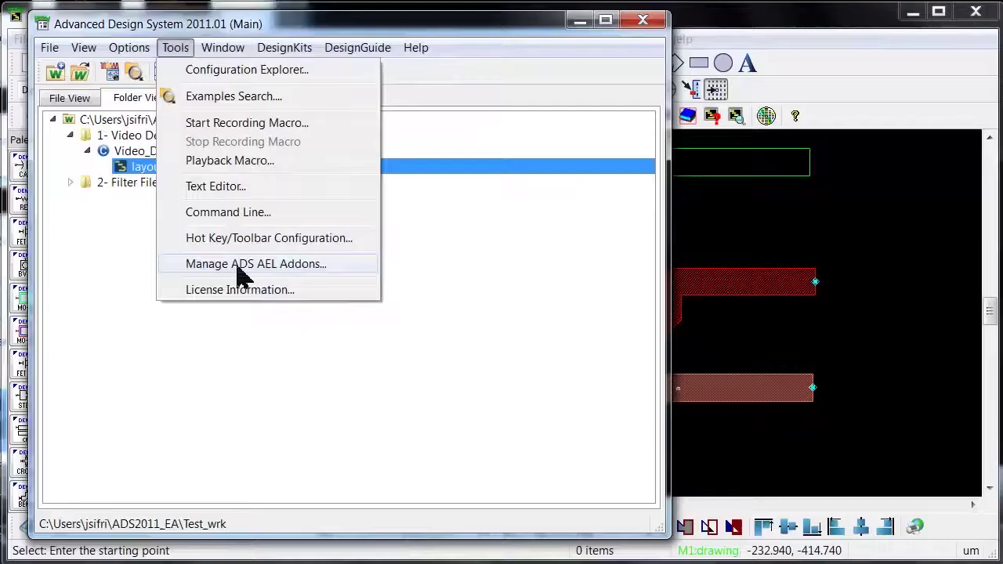
# - Open Manage ADS AEL Addons, showing Layout Command Line Editor (Beta) enabled
pyautogui.click(629, 491)
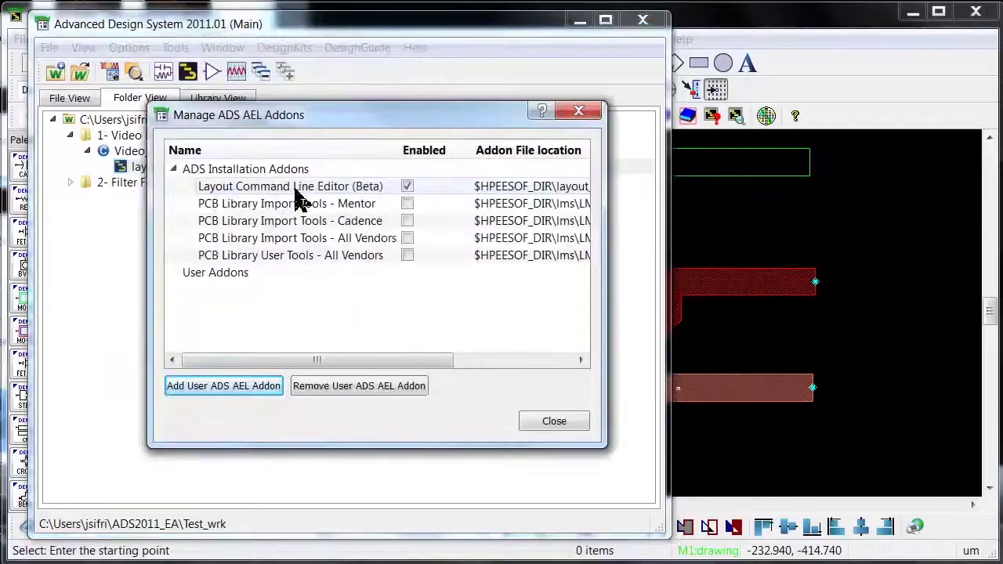